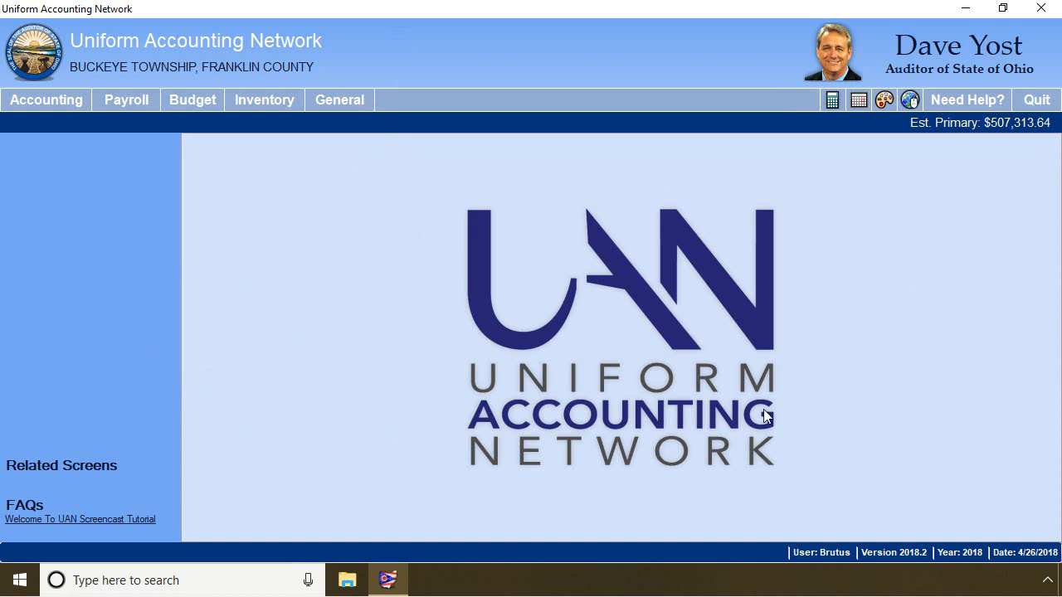
Step: View the Receipt Detail report for receipt 30-2018, using the full year 2018 as the reporting period
{"action": "left_click", "coordinate": [39, 105]}
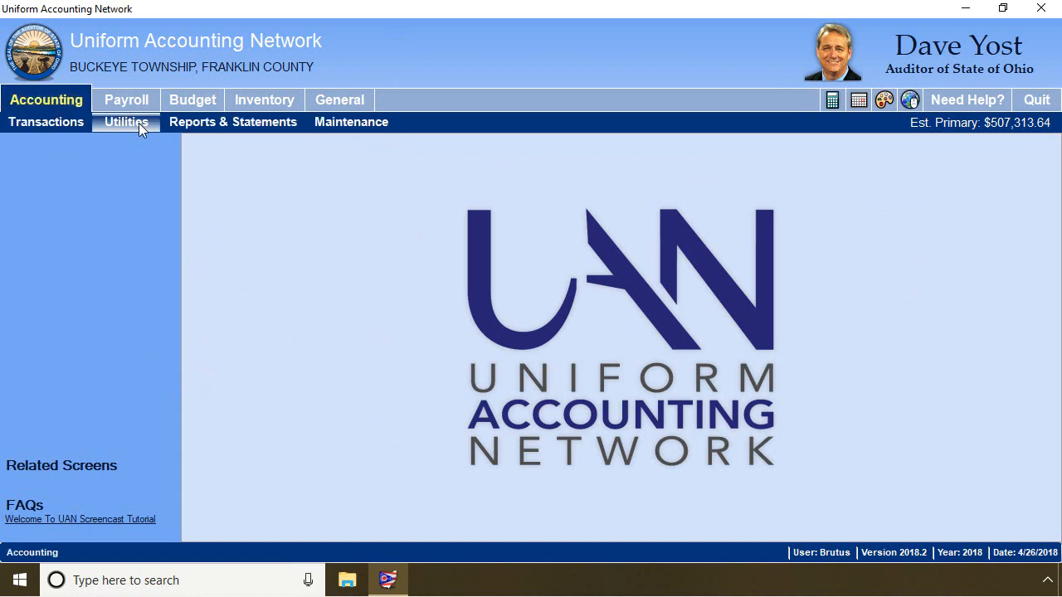
{"action": "left_click", "coordinate": [222, 129]}
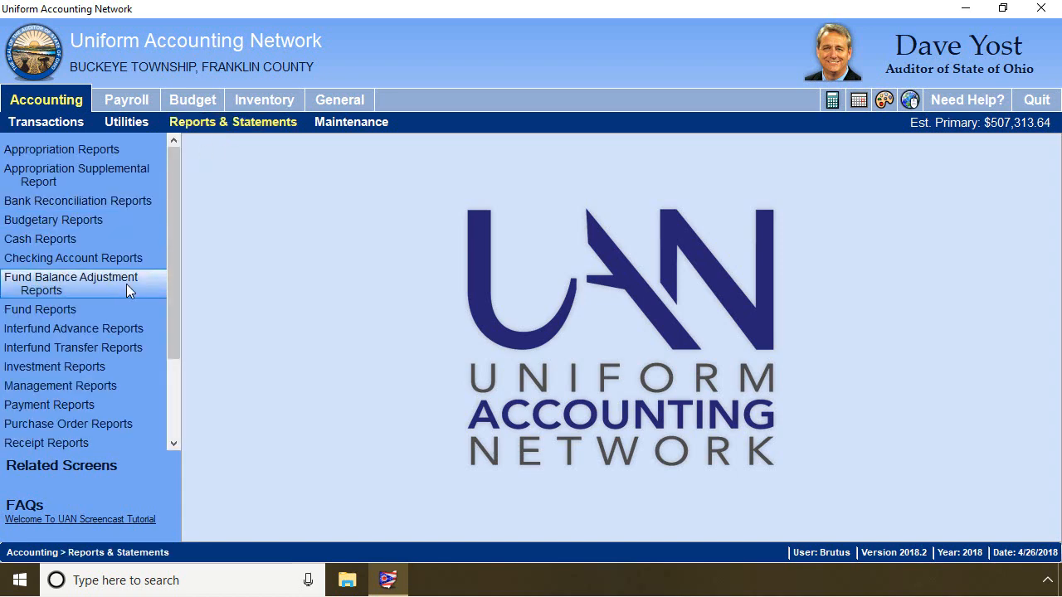
{"action": "left_click", "coordinate": [95, 447]}
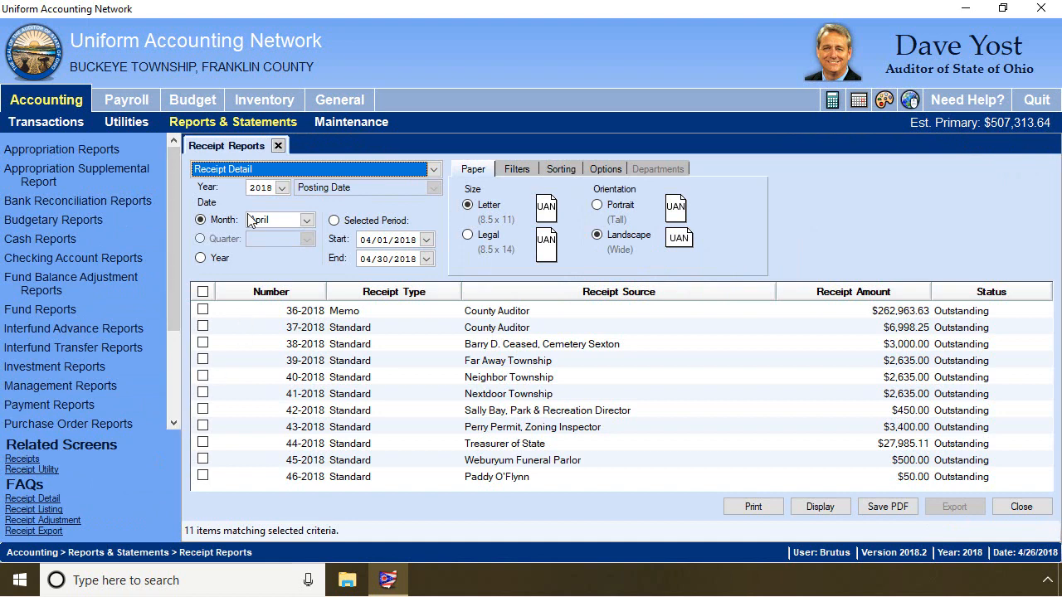
{"action": "left_click", "coordinate": [200, 257]}
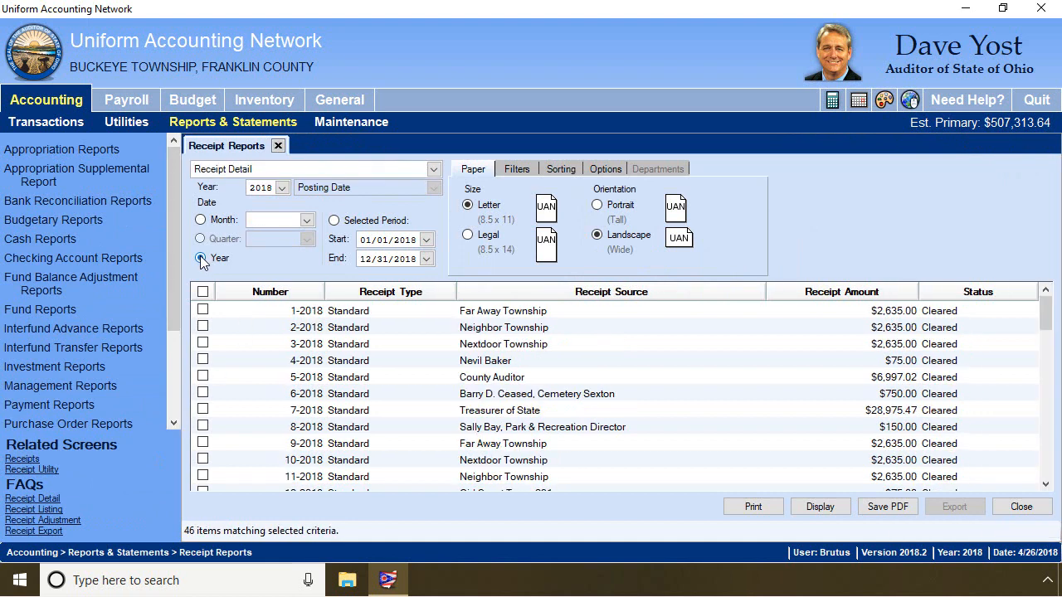
{"action": "scroll", "coordinate": [230, 350], "scroll_direction": "down", "scroll_amount": 4}
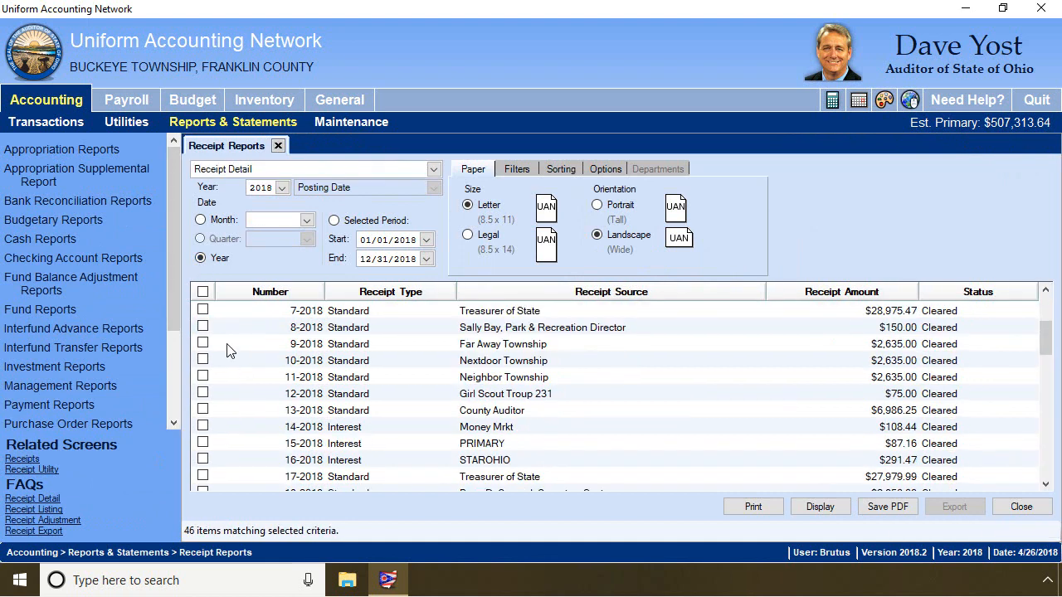
{"action": "scroll", "coordinate": [230, 357], "scroll_direction": "down", "scroll_amount": 3}
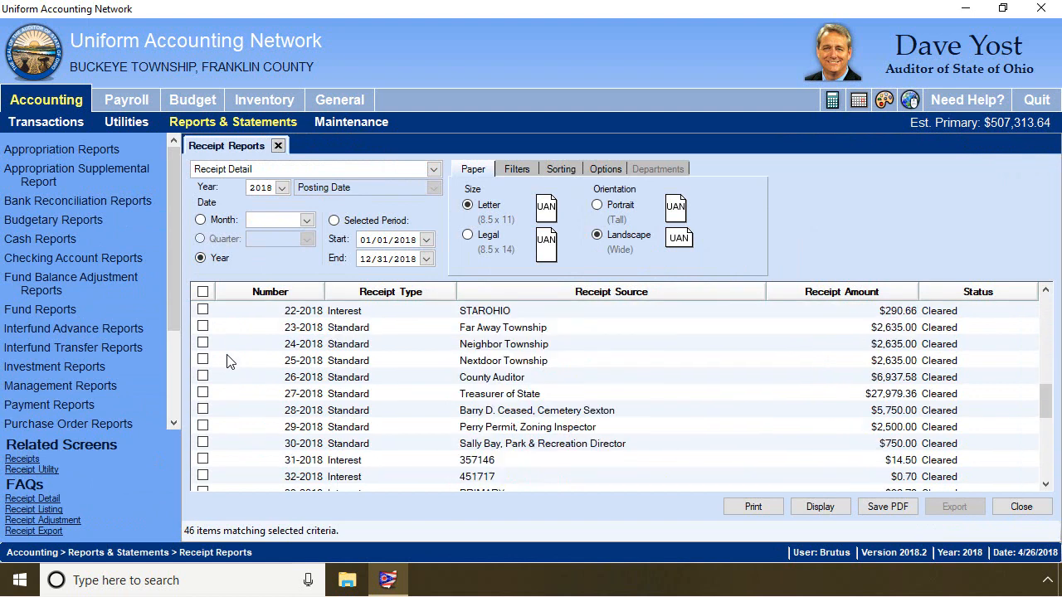
{"action": "left_click", "coordinate": [203, 444]}
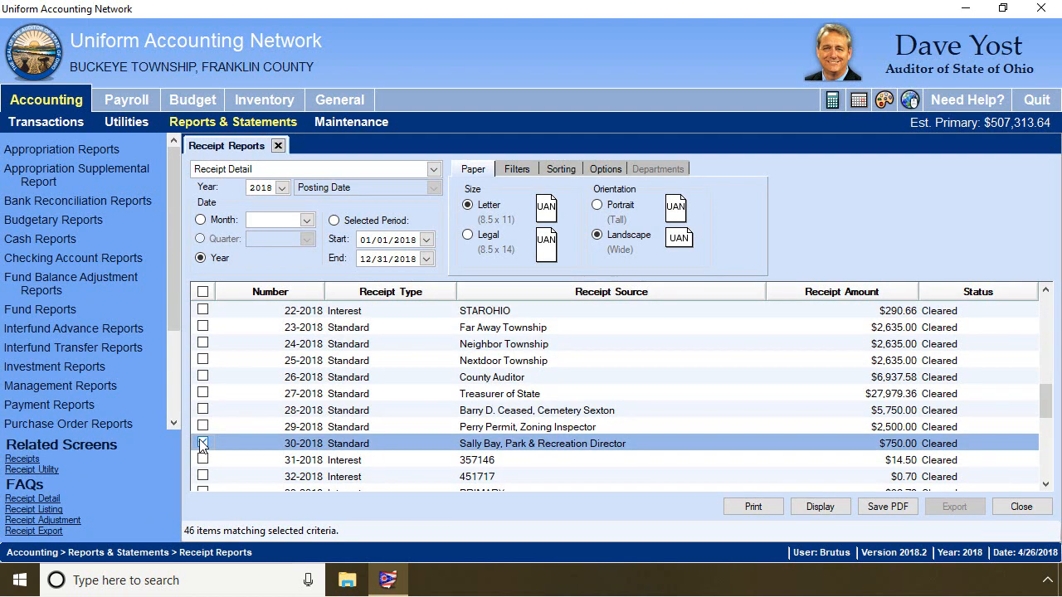
{"action": "left_click", "coordinate": [838, 511]}
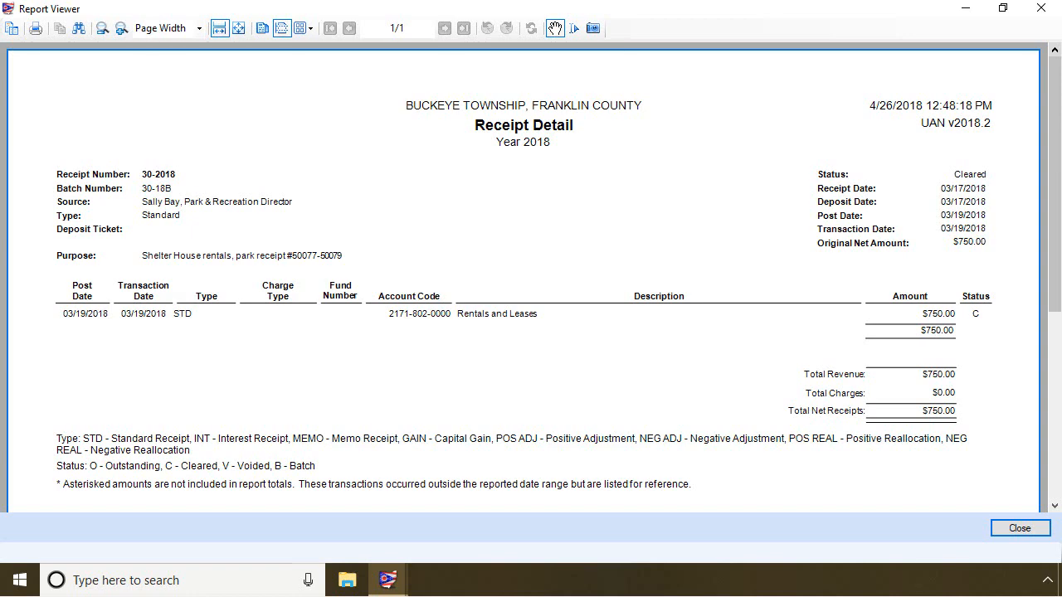
{"action": "left_click", "coordinate": [1020, 528]}
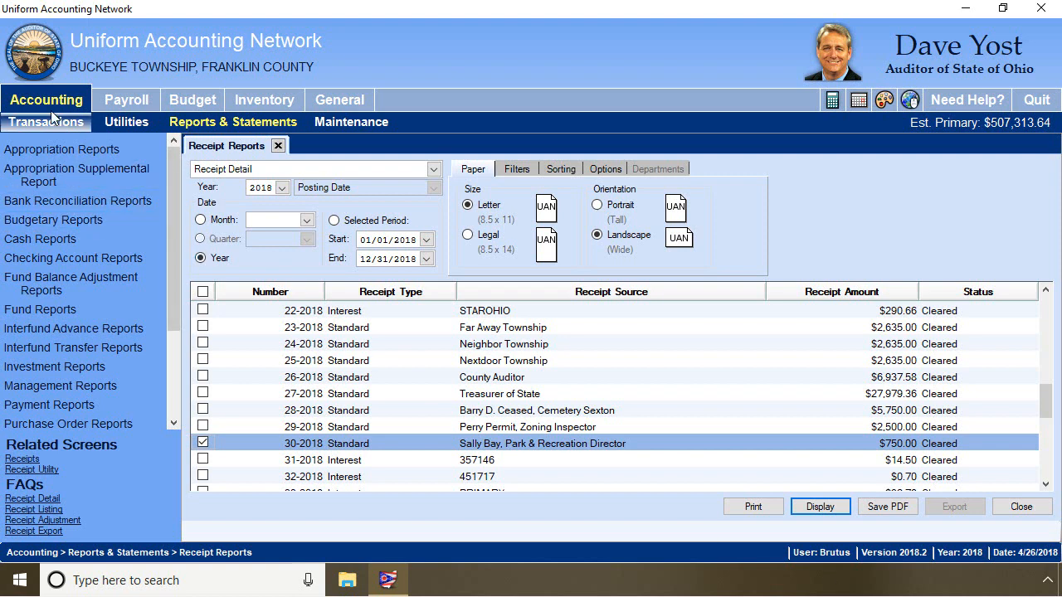
Step: Open receipt 30-2018 for adjustment in the Receipt Utility
{"action": "left_click", "coordinate": [108, 123]}
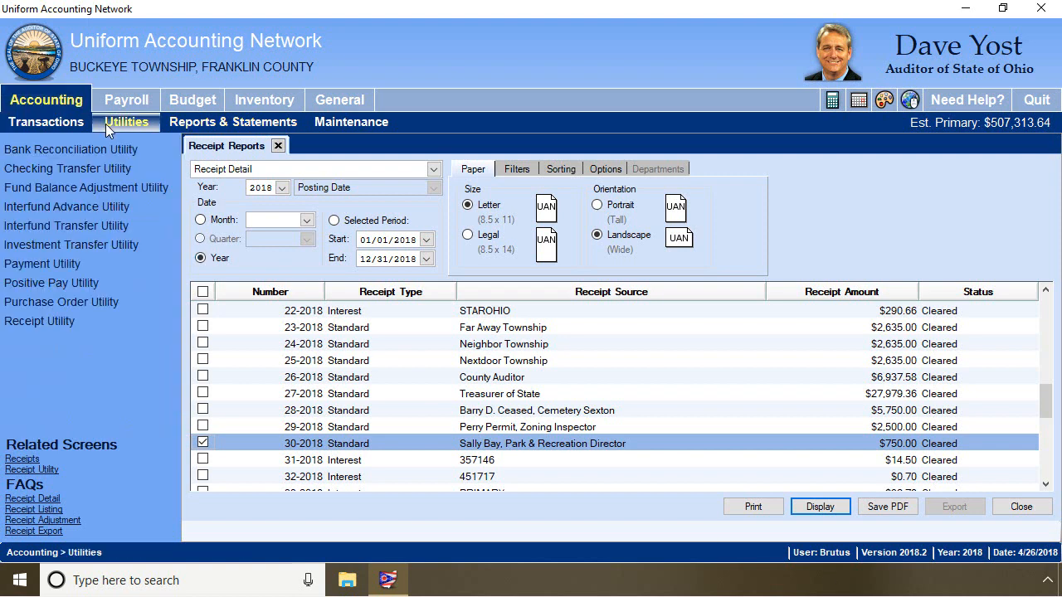
{"action": "left_click", "coordinate": [56, 324]}
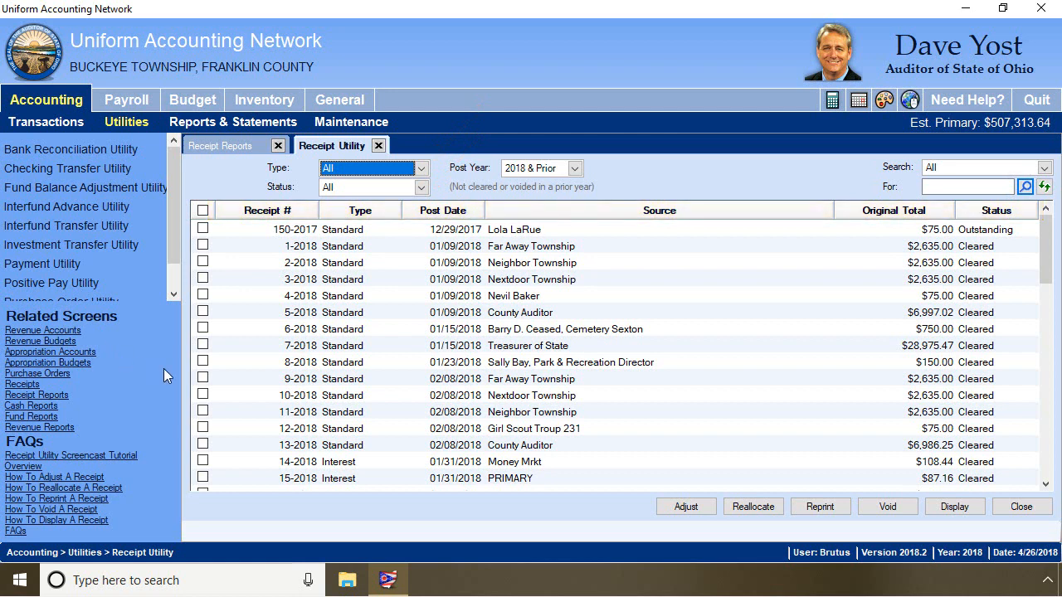
{"action": "scroll", "coordinate": [238, 370], "scroll_direction": "down", "scroll_amount": 4}
{"action": "scroll", "coordinate": [239, 371], "scroll_direction": "down", "scroll_amount": 3}
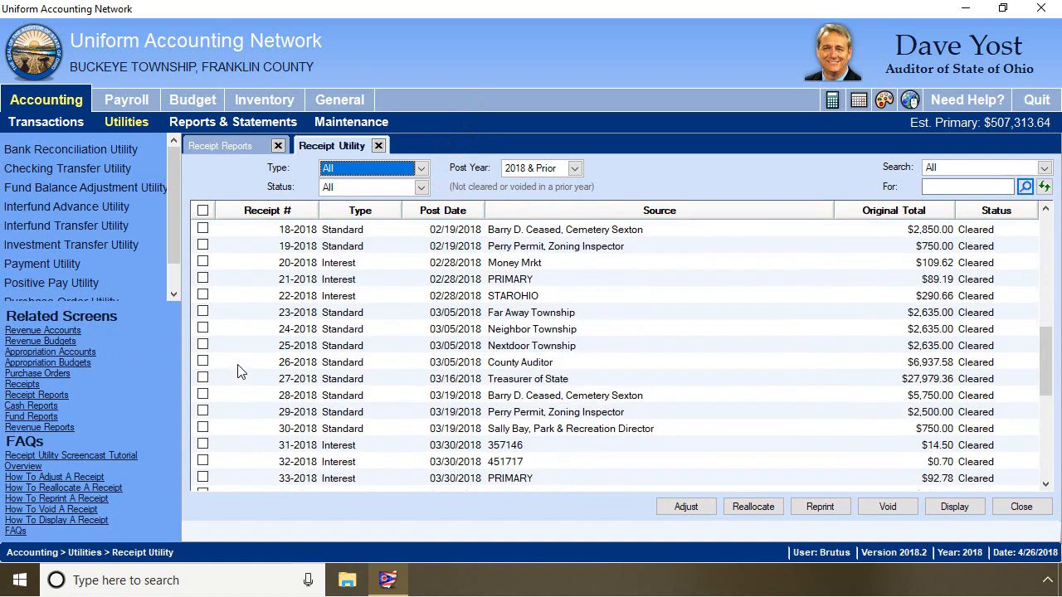
{"action": "scroll", "coordinate": [237, 372], "scroll_direction": "up", "scroll_amount": 1}
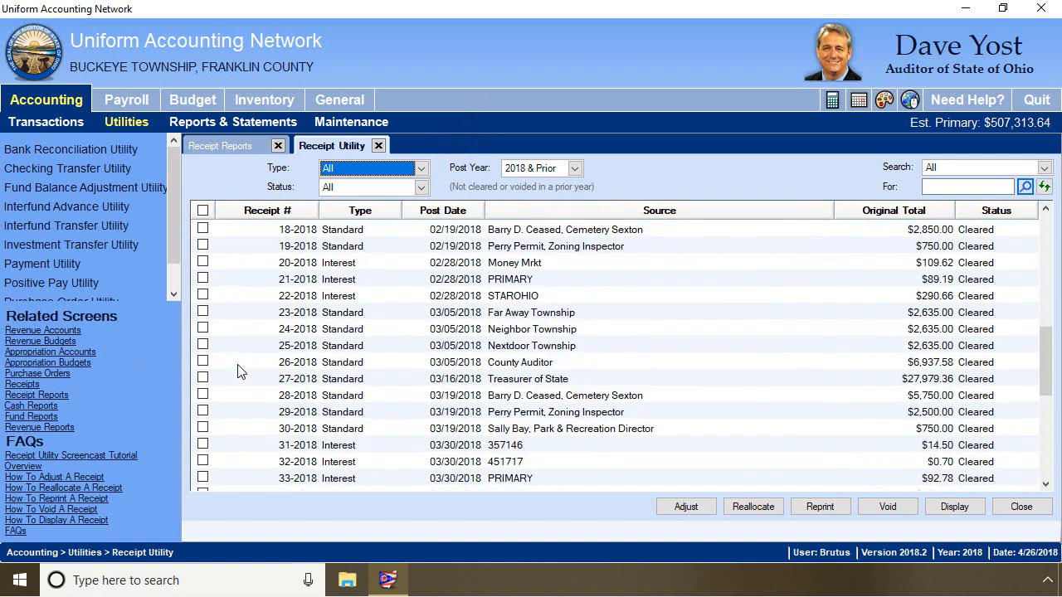
{"action": "left_click", "coordinate": [204, 428]}
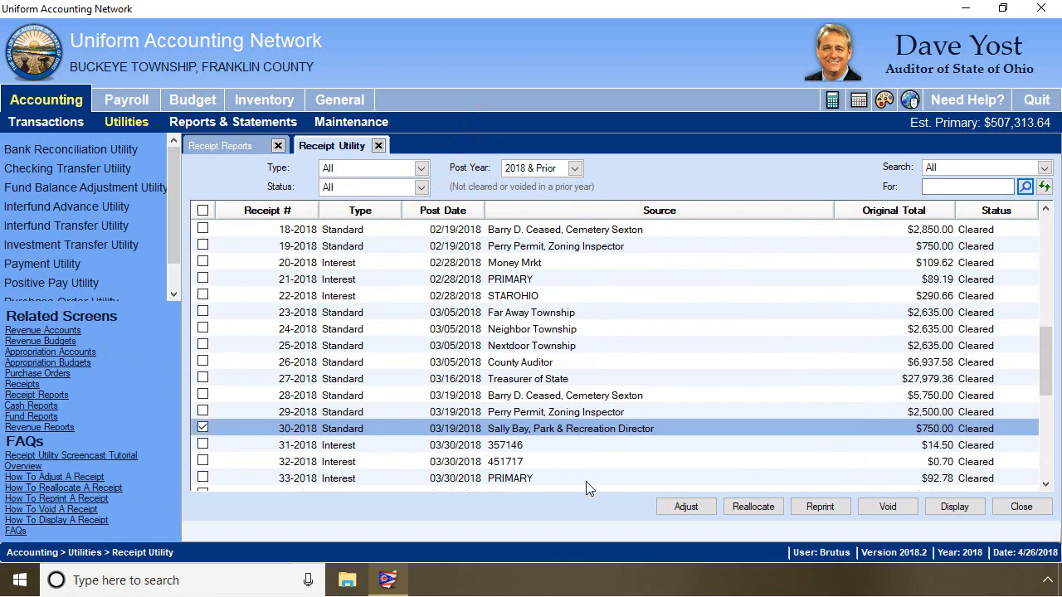
{"action": "left_click", "coordinate": [685, 506]}
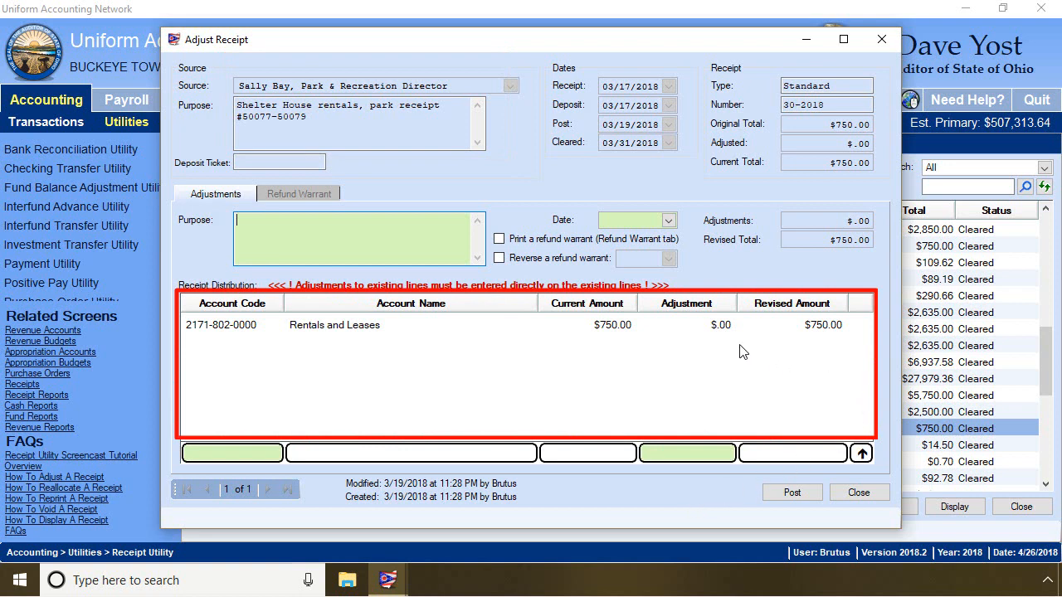
Step: Enter an adjustment of -150.00 directly on the existing Rentals and Leases line of the receipt distribution
{"action": "left_click", "coordinate": [697, 330]}
{"action": "type", "text": "-150.00"}
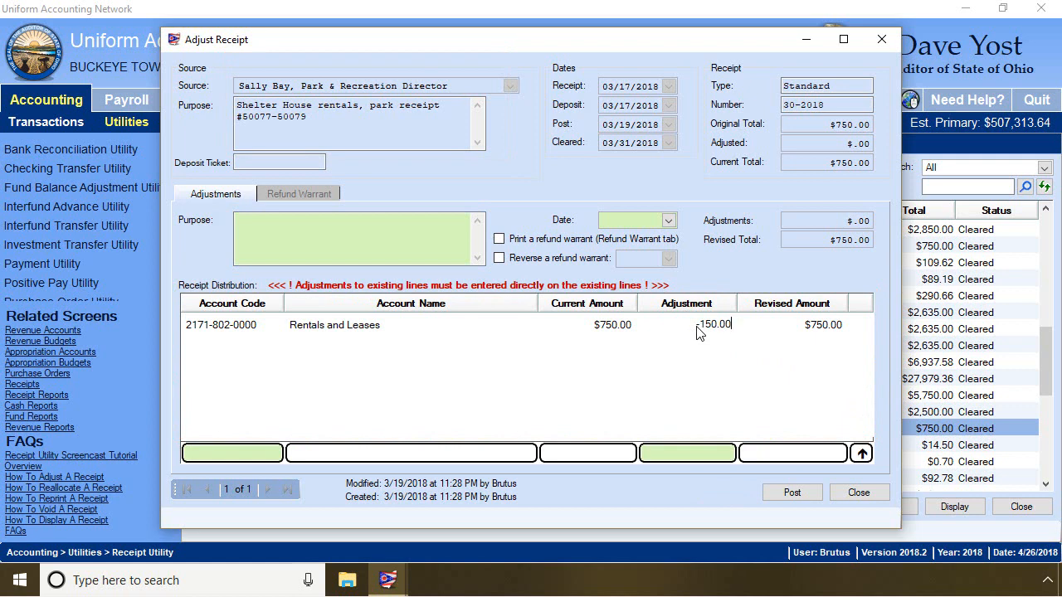
{"action": "key", "text": "Return"}
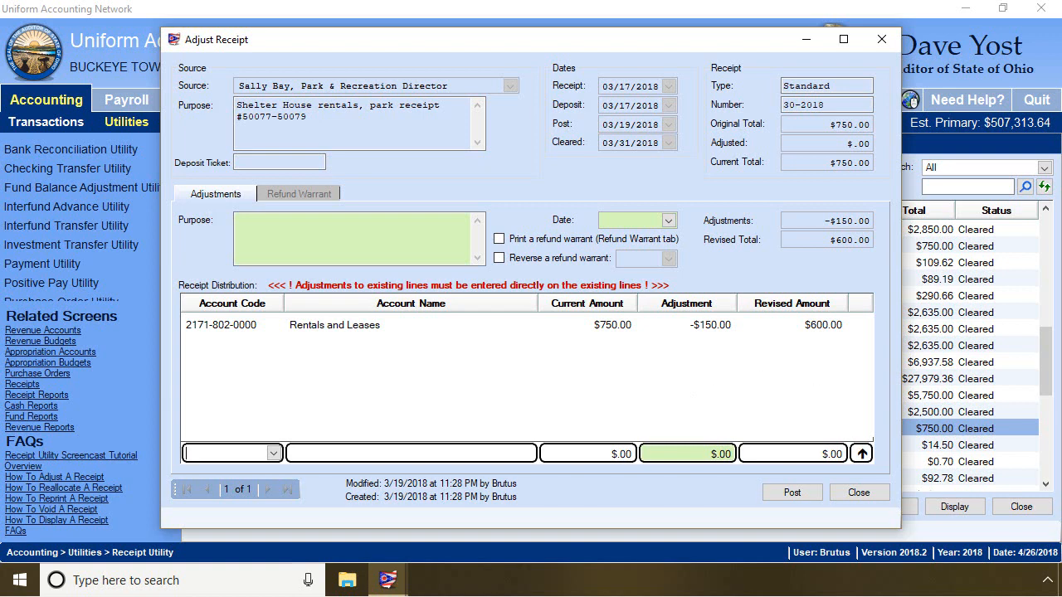
Step: Date the adjustment 04/26/2018 and enter the purpose "Customer cancelled the July 21st shelter house reservation on April 26th, per policy they are entitled to a full refund."
{"action": "type", "text": "Customer cancelled the July 21st shelter house reservation on April 26th, per policy they are entitled to a full refund."}
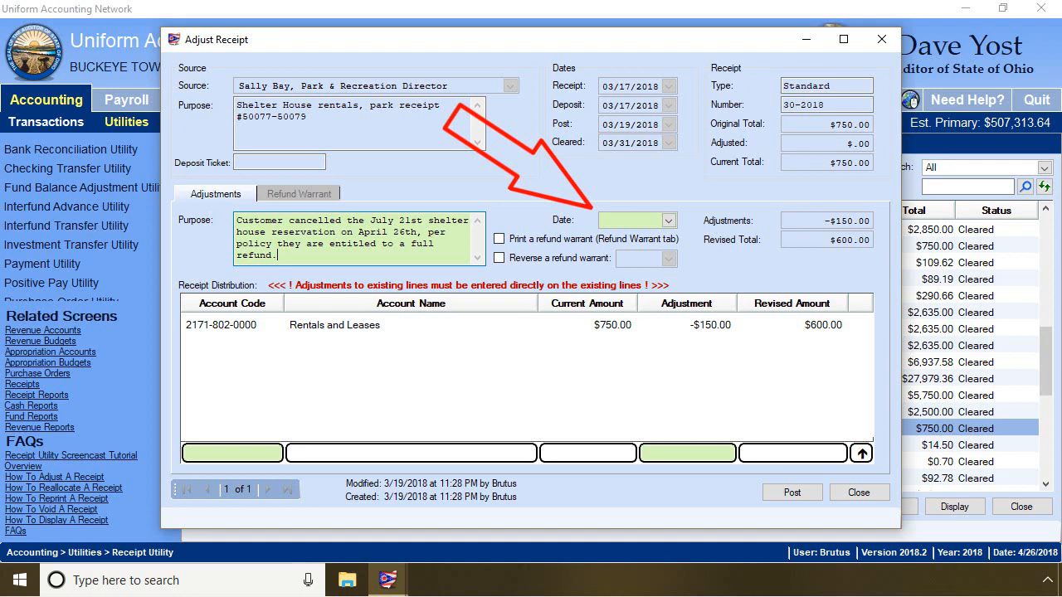
{"action": "left_click", "coordinate": [667, 220]}
{"action": "left_click", "coordinate": [610, 339]}
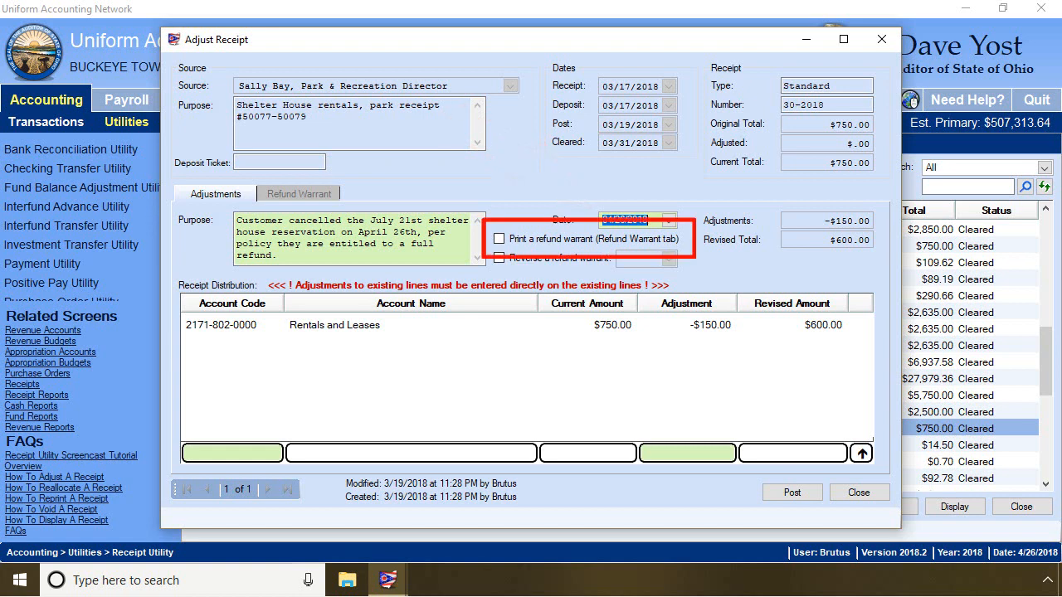
Step: Enable printing a refund warrant for the adjustment and replace the warrant's payee with the customer's full name
{"action": "left_click", "coordinate": [499, 241]}
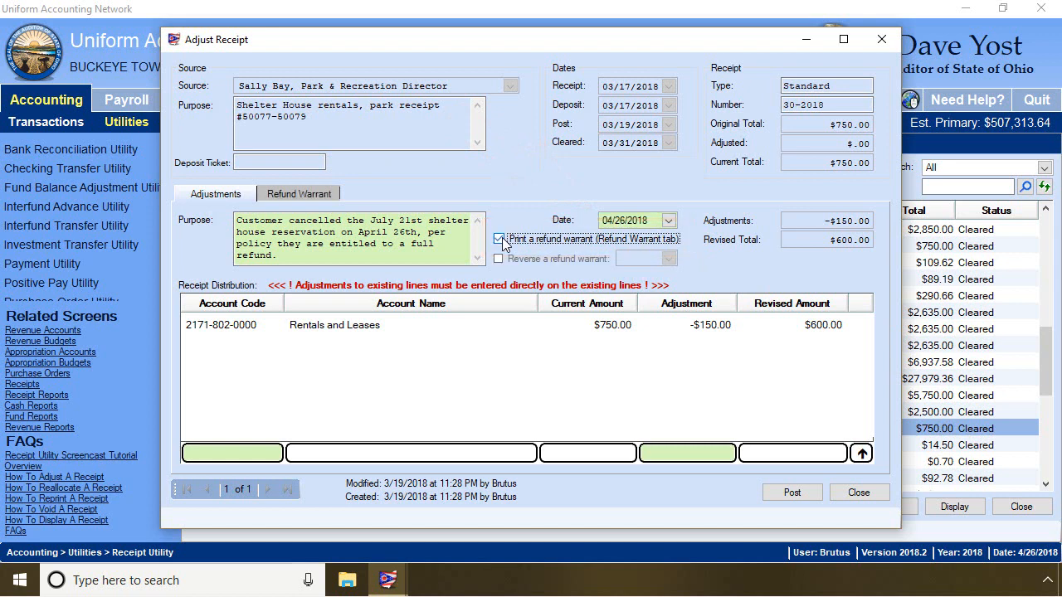
{"action": "left_click", "coordinate": [322, 197]}
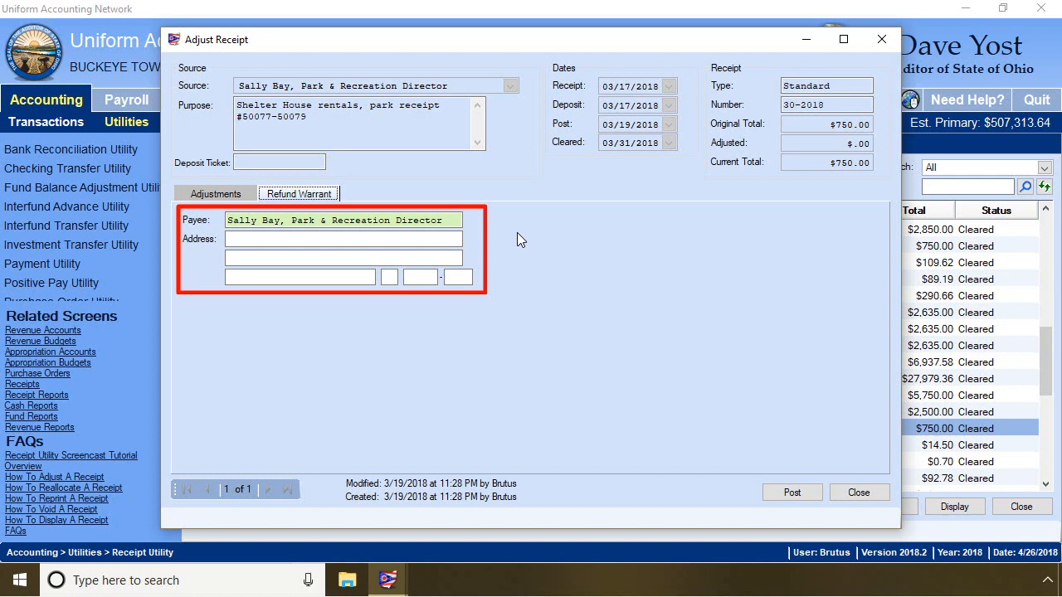
{"action": "left_click", "coordinate": [454, 221]}
{"action": "left_click_drag", "start_coordinate": [454, 221], "coordinate": [185, 208]}
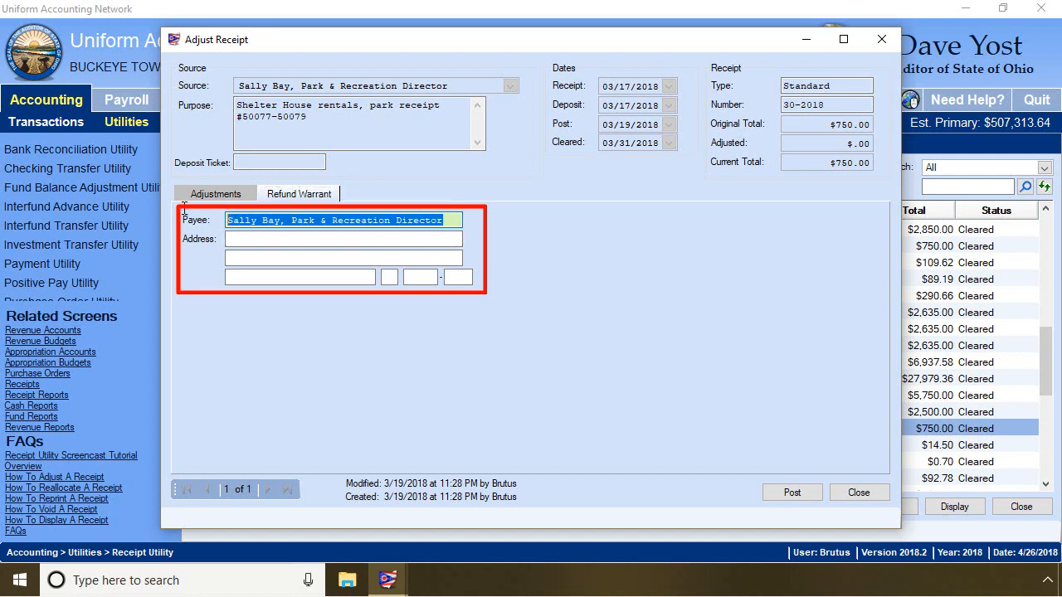
{"action": "type", "text": "San"}
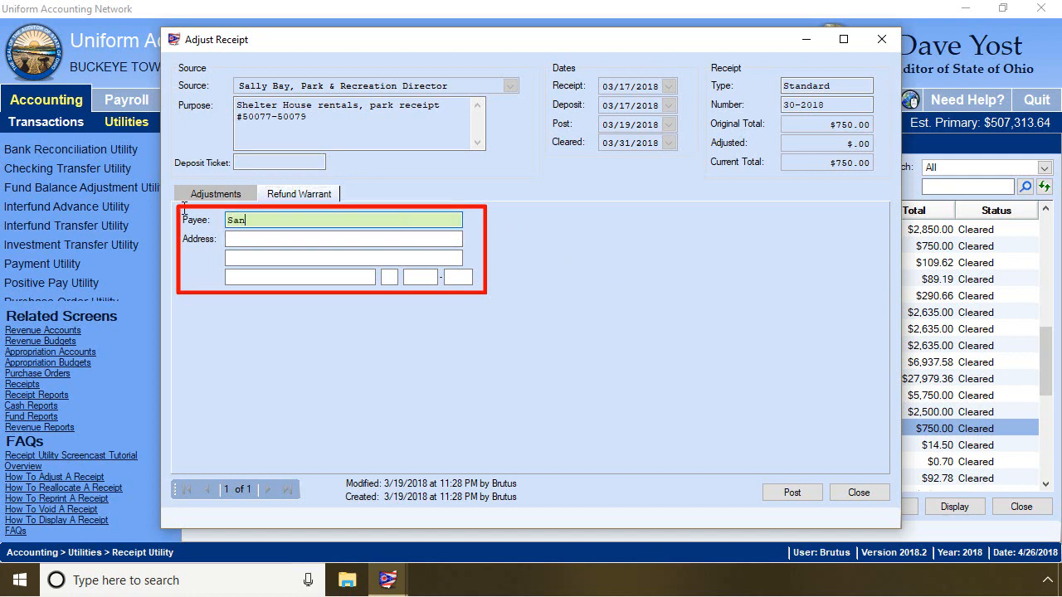
{"action": "type", "text": "dy Beach"}
Step: Fill in the payee's mailing address on the refund warrant, including street, city, state and ZIP code
{"action": "key", "text": "Tab"}
{"action": "type", "text": "1"}
{"action": "type", "text": "in Street"}
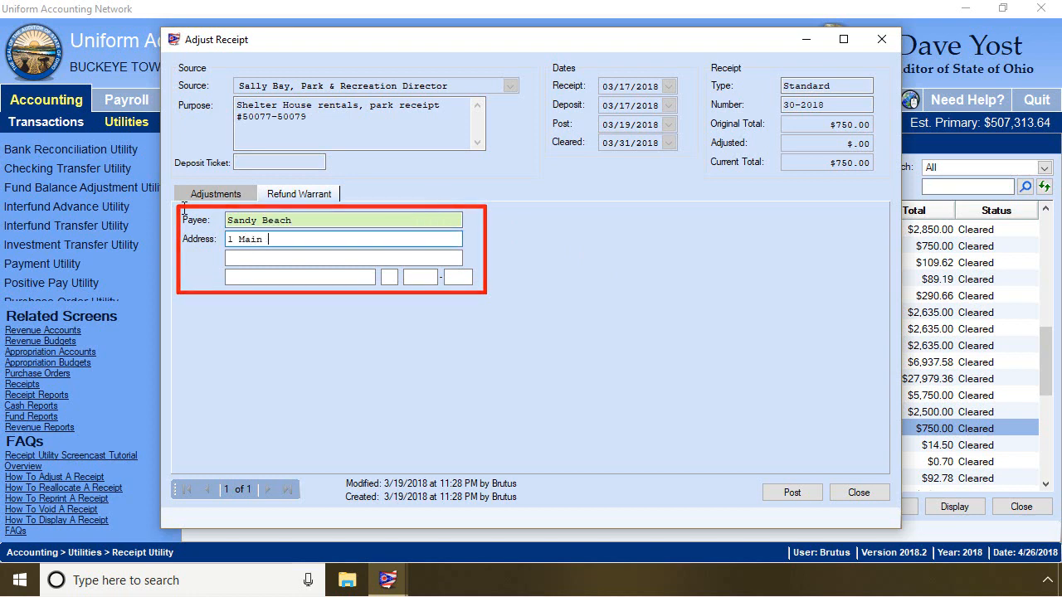
{"action": "key", "text": "Tab"}
{"action": "key", "text": "Tab"}
{"action": "type", "text": "Buckeye"}
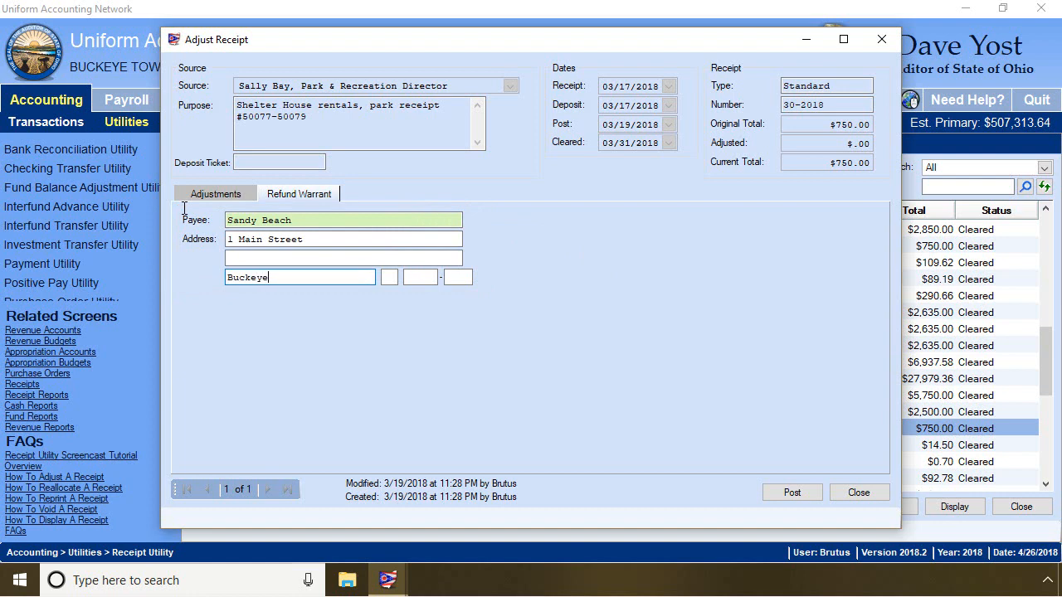
{"action": "key", "text": "Tab"}
{"action": "type", "text": "OH"}
{"action": "key", "text": "Tab"}
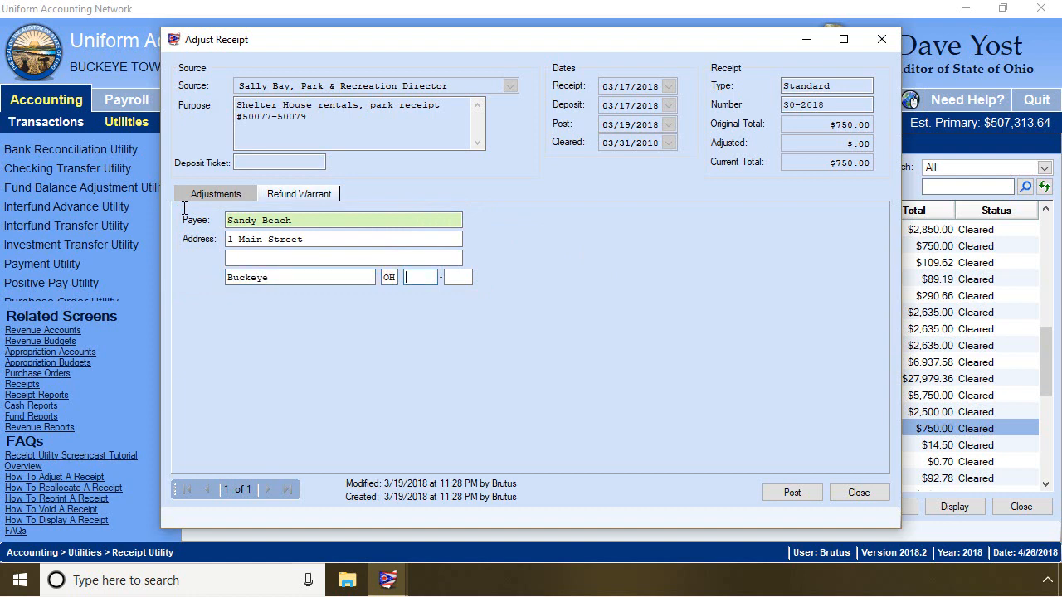
{"action": "type", "text": "44444"}
{"action": "key", "text": "Tab"}
Step: Post the receipt adjustment using the proposed next warrant number and print the adjustment report
{"action": "left_click", "coordinate": [197, 194]}
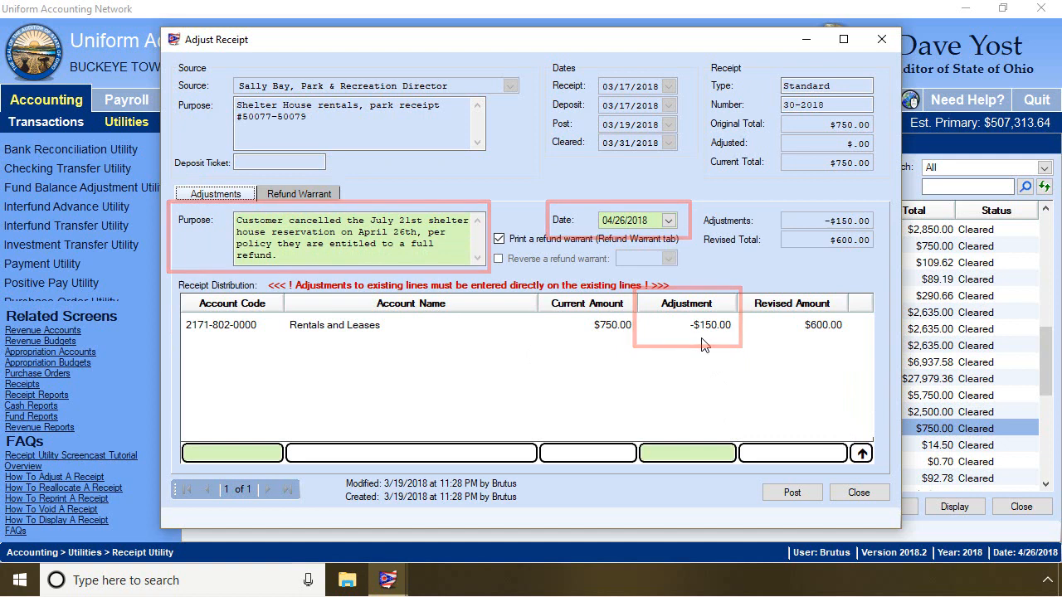
{"action": "left_click", "coordinate": [792, 493]}
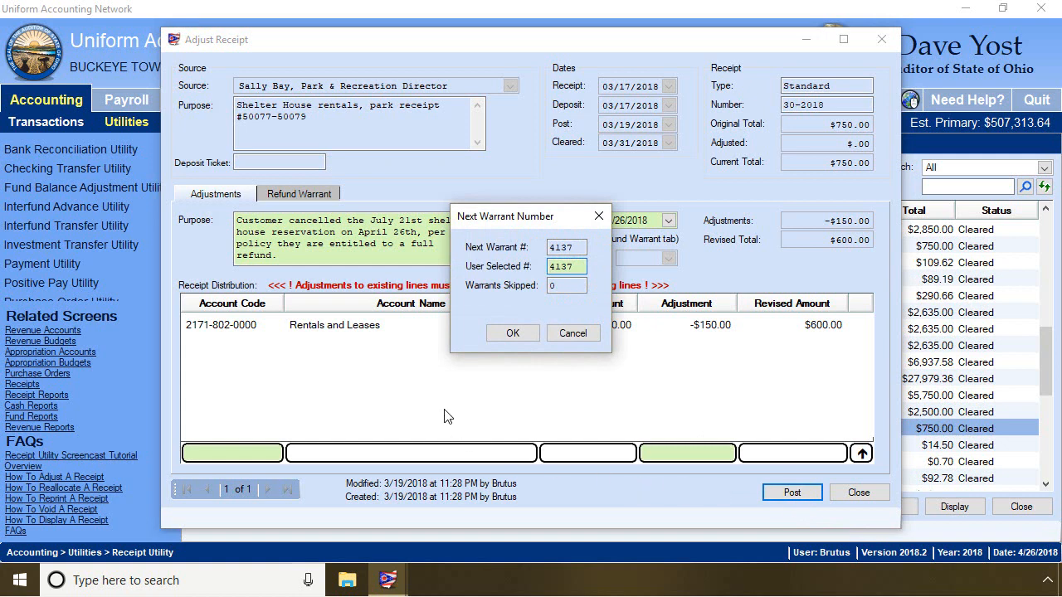
{"action": "left_click", "coordinate": [513, 333]}
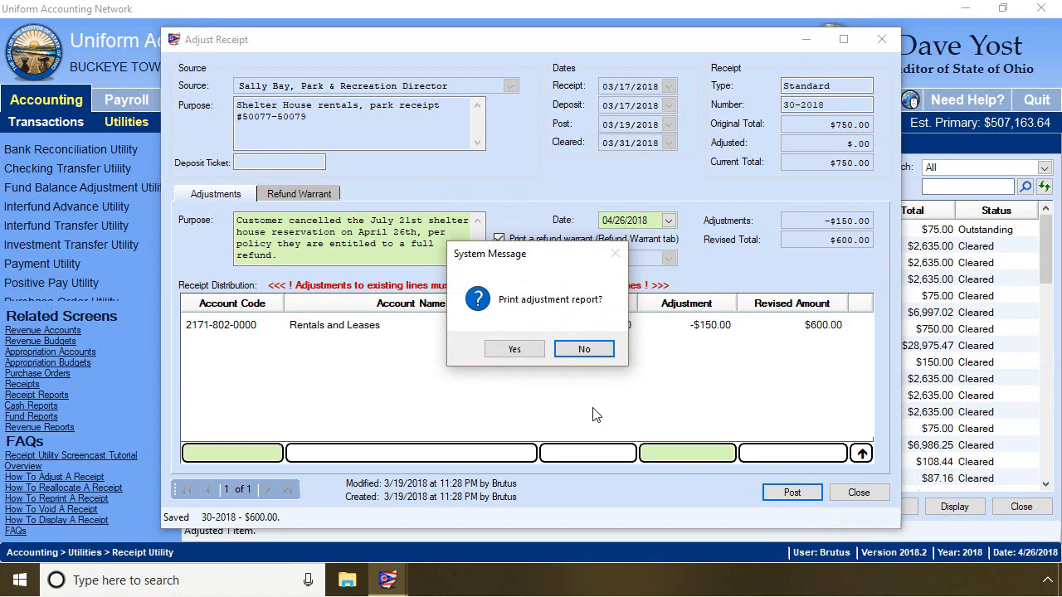
{"action": "left_click", "coordinate": [515, 350]}
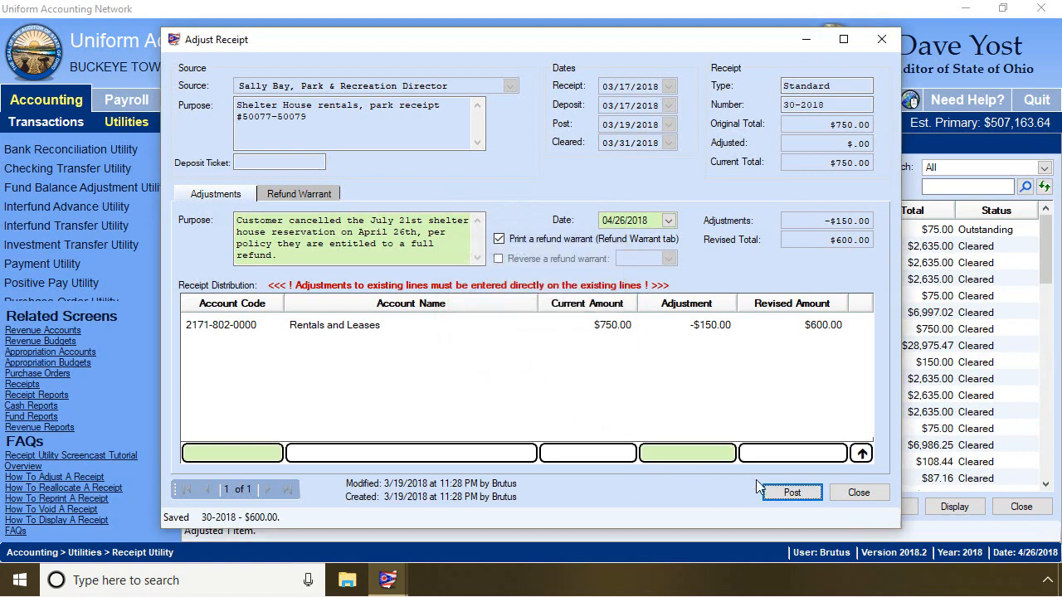